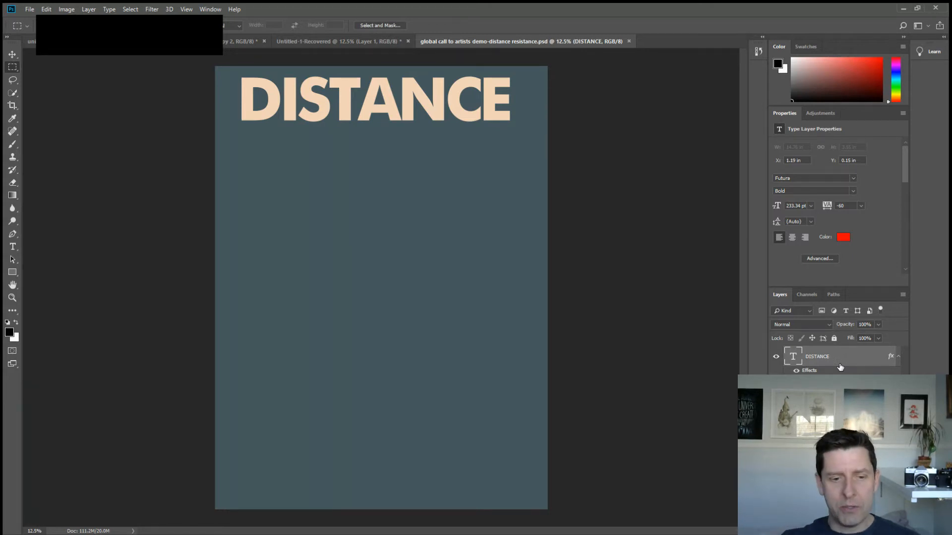
- Duplicate the DISTANCE text layer and move the copy directly below the original line
key(ctrl+j)
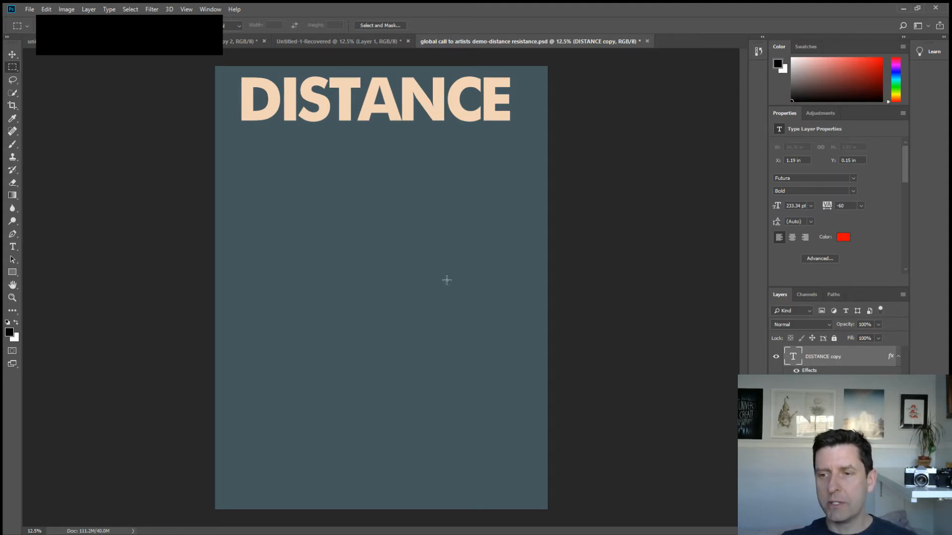
click(12, 54)
drag(344, 108, 343, 159)
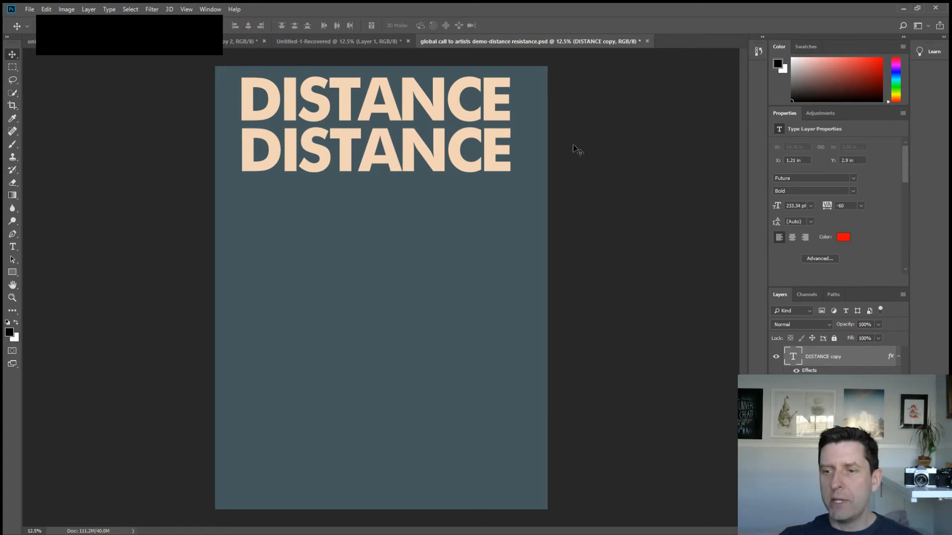
- Replace the wording of the lower DISTANCE copy with RESISTANCE
click(12, 247)
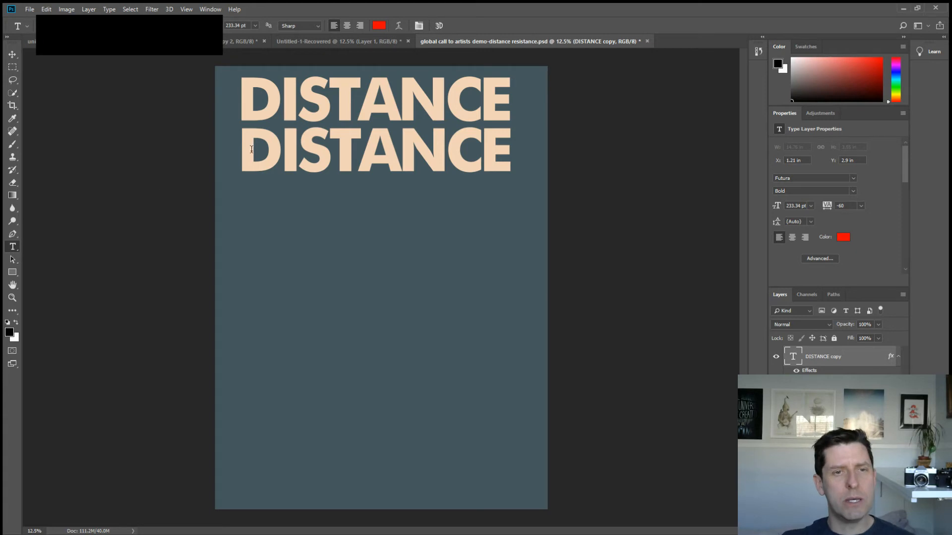
drag(241, 156, 546, 165)
text(re)
key(BackSpace)
key(BackSpace)
text(RESISTANCE)
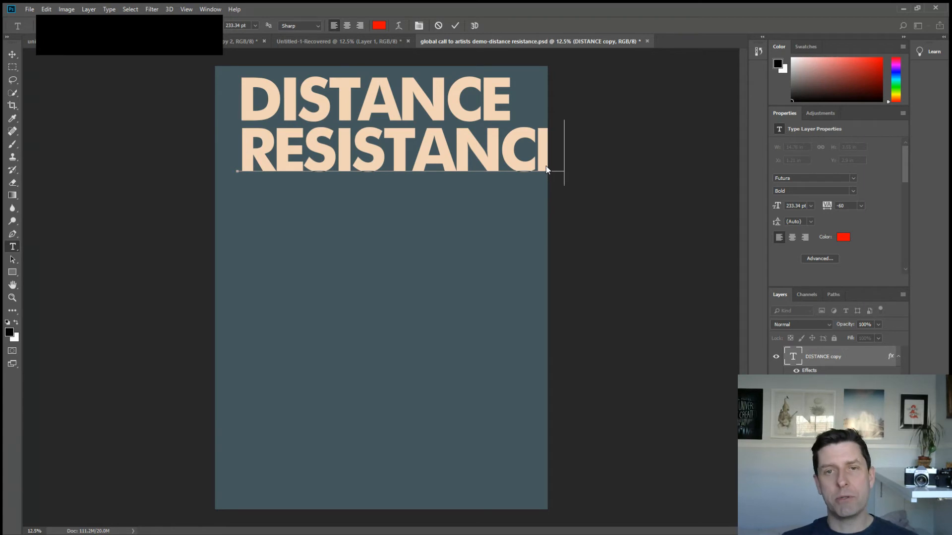
key(ctrl+Return)
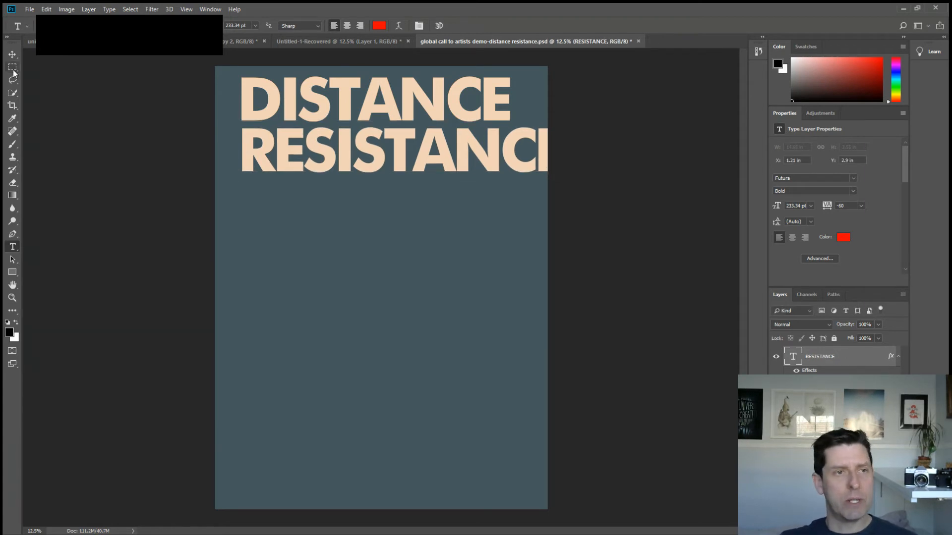
- Show the rulers and scale RESISTANCE to about 157 pt so its width matches DISTANCE, placing it directly beneath that word
click(13, 54)
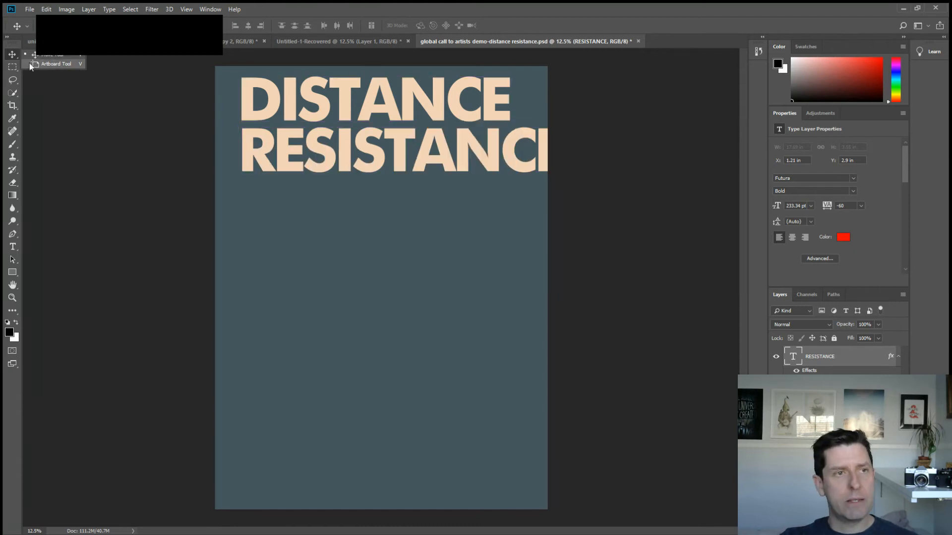
drag(352, 153, 331, 151)
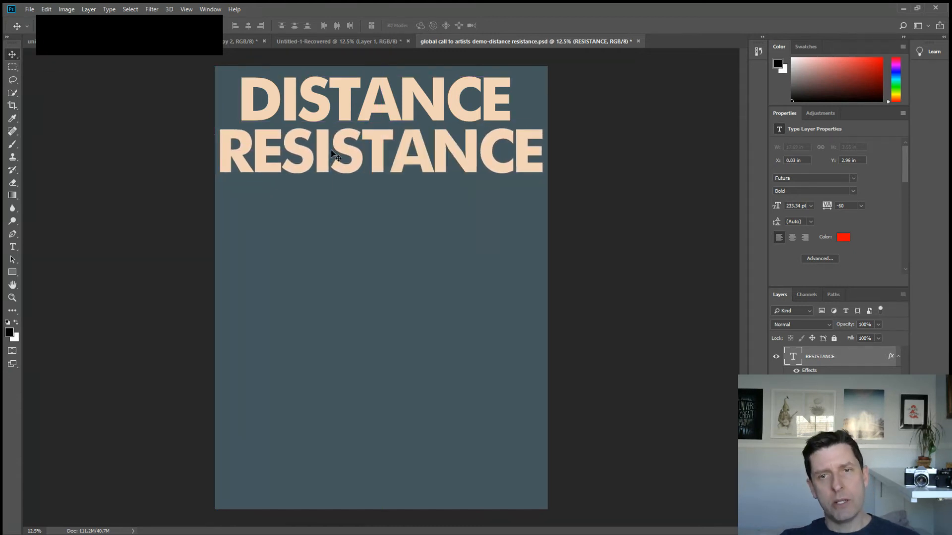
key(ctrl+t)
key(ctrl+r)
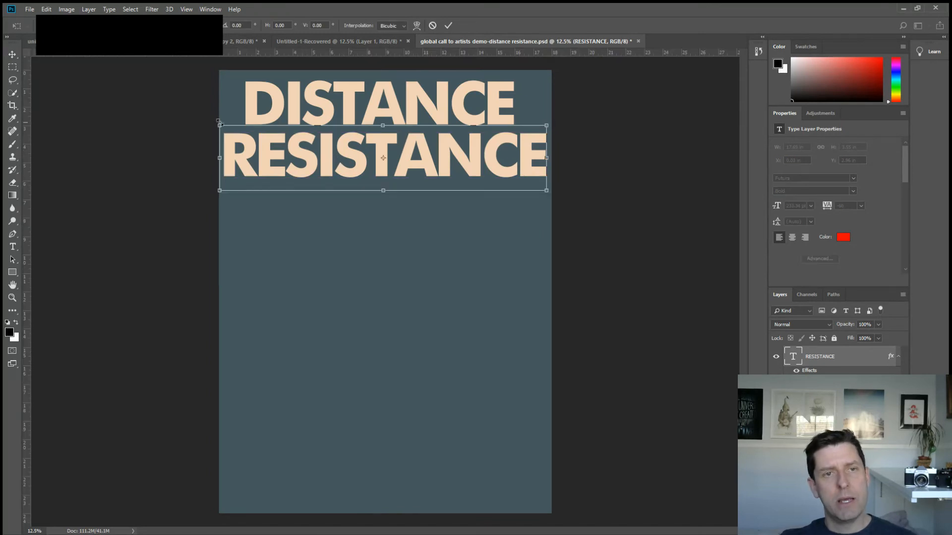
drag(224, 126, 264, 148)
drag(367, 171, 372, 170)
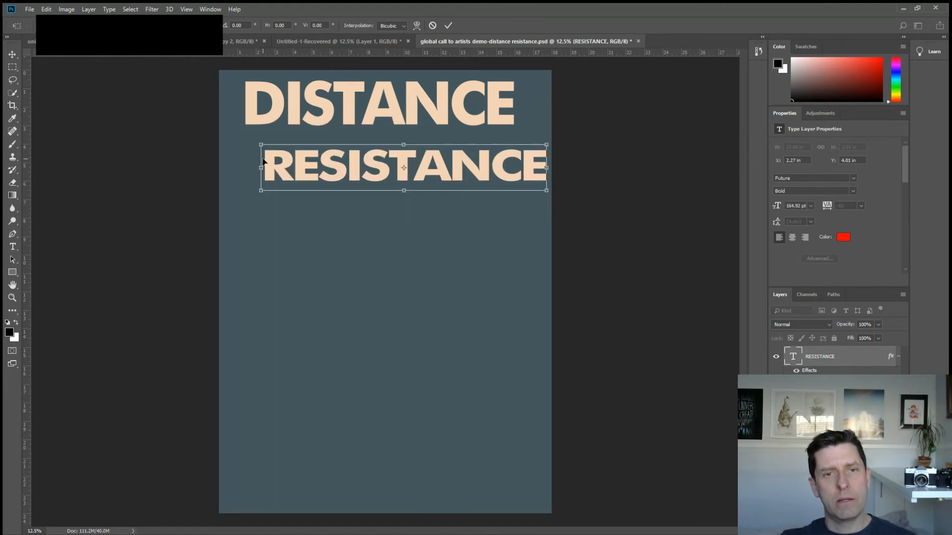
drag(256, 140, 247, 134)
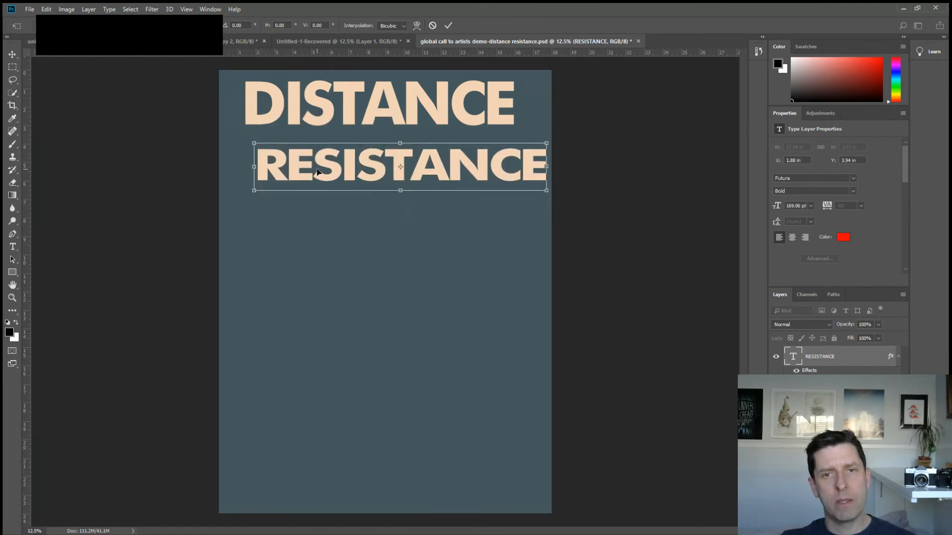
drag(310, 158, 305, 150)
drag(534, 128, 515, 125)
key(Return)
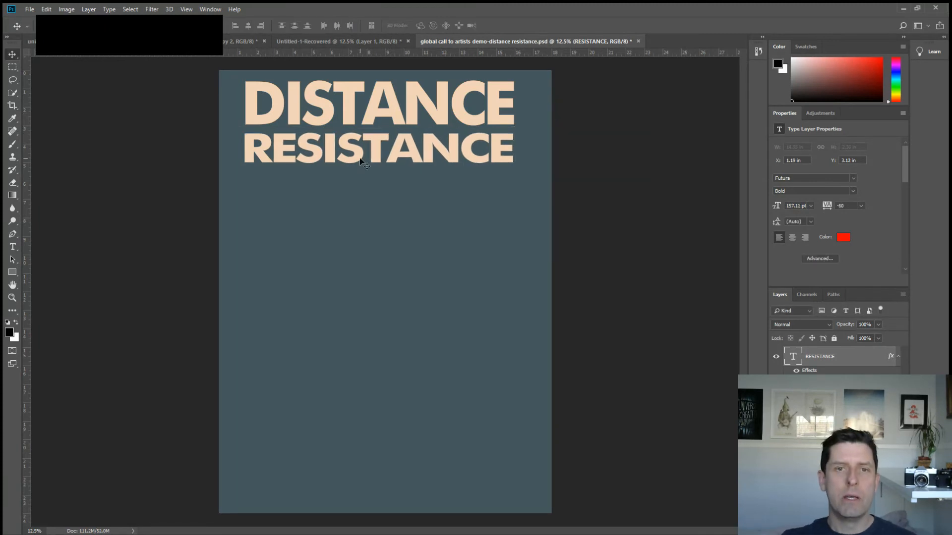
- Nudge RESISTANCE closer to DISTANCE and slightly right, to X 1.24 in and Y 2.93 in
key(Up)
key(Up)
key(Up)
key(Up)
key(Right)
key(Right)
key(Up)
key(Up)
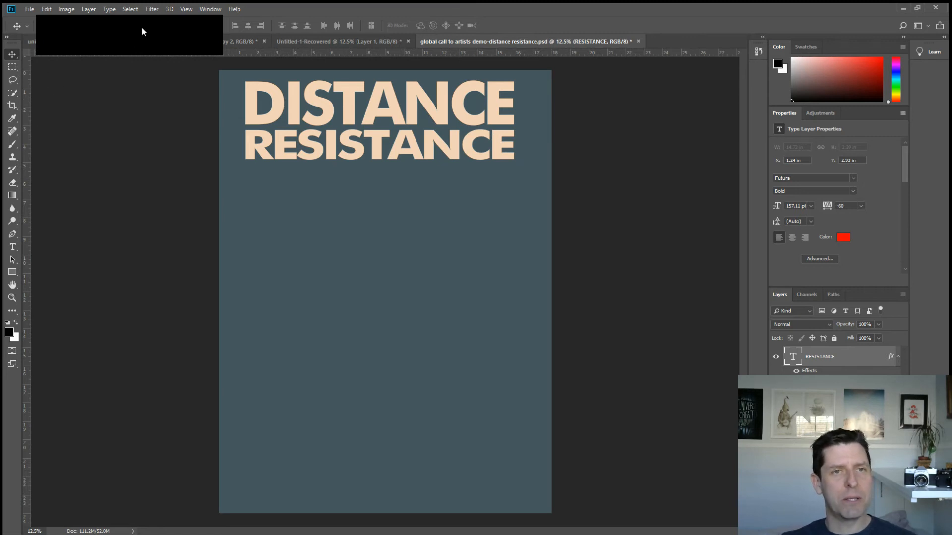
- Add two vertical guides, one at the left edge and one at the right edge of the lettering
click(203, 13)
mouse_move(208, 31)
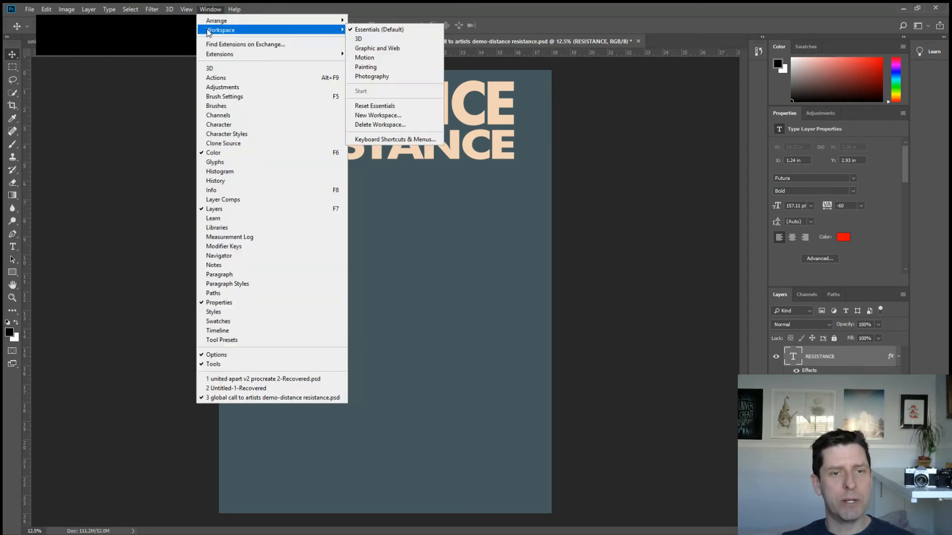
mouse_move(189, 13)
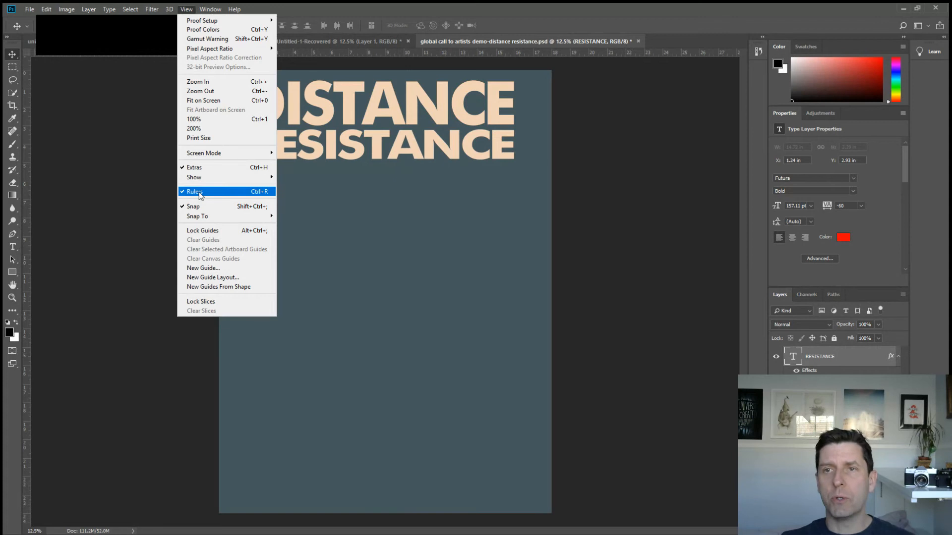
click(540, 5)
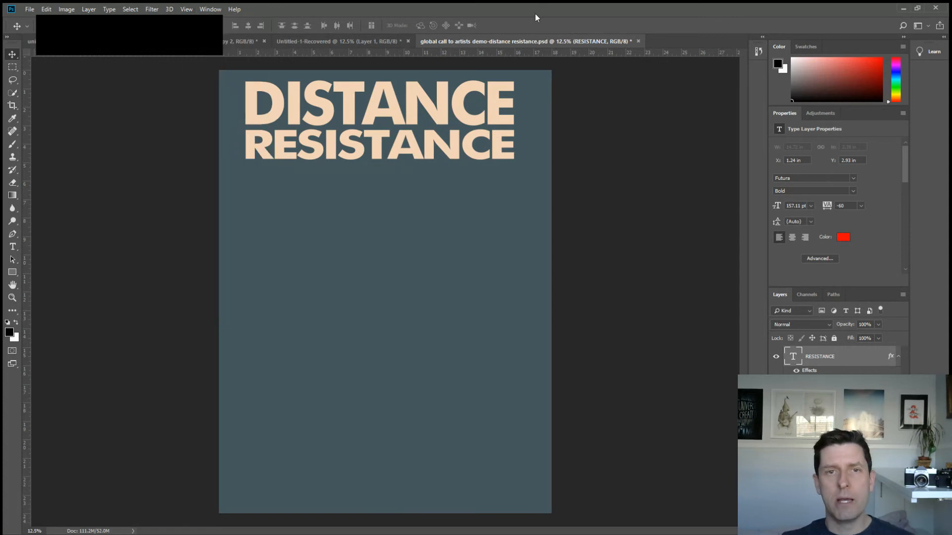
drag(29, 166, 245, 160)
drag(22, 156, 513, 191)
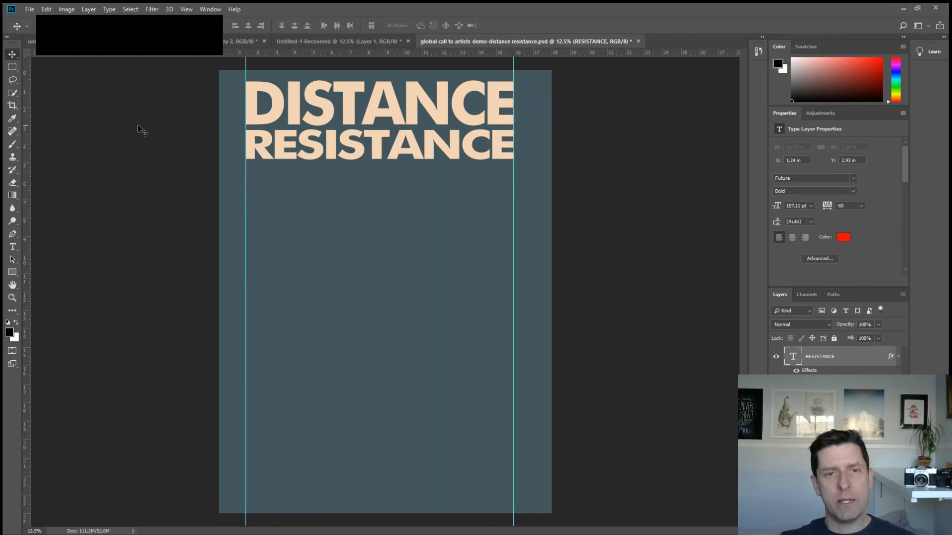
- Reposition DISTANCE so it fits between the two guides, at X 1.18 in and Y 0.09 in
key(ctrl+plus)
drag(138, 127, 283, 382)
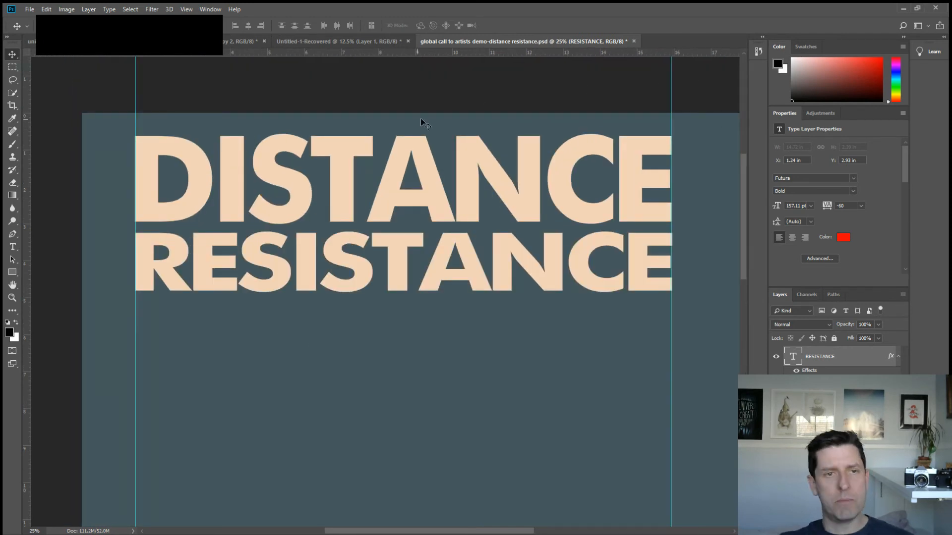
drag(573, 153, 599, 152)
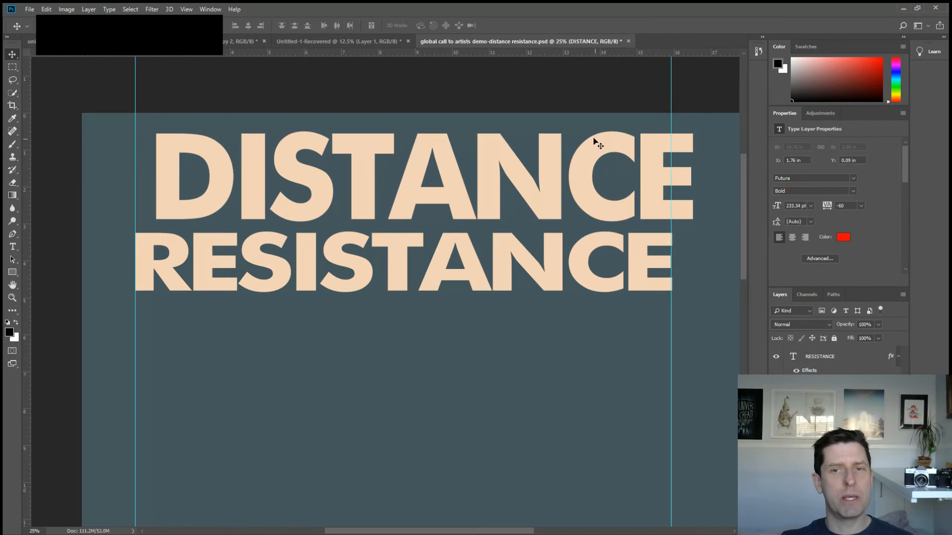
key(shift+Left)
key(shift+Left)
key(shift+Left)
key(shift+Left)
key(shift+Left)
key(shift+Left)
key(shift+Left)
key(shift+Left)
key(shift+Left)
key(shift+Left)
key(shift+Left)
key(shift+Left)
key(shift+Left)
key(shift+Left)
key(shift+Left)
key(shift+Left)
key(shift+Left)
key(shift+Left)
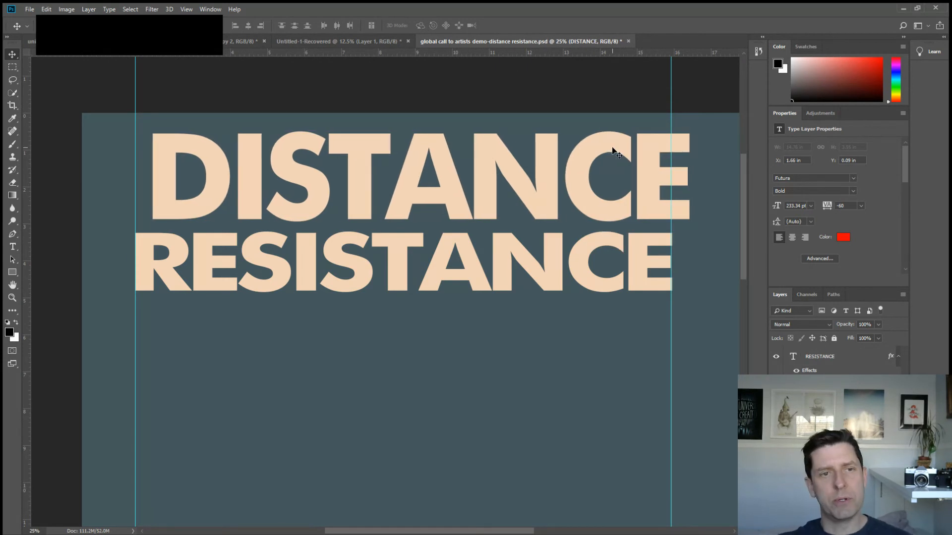
key(shift+Right)
key(Left)
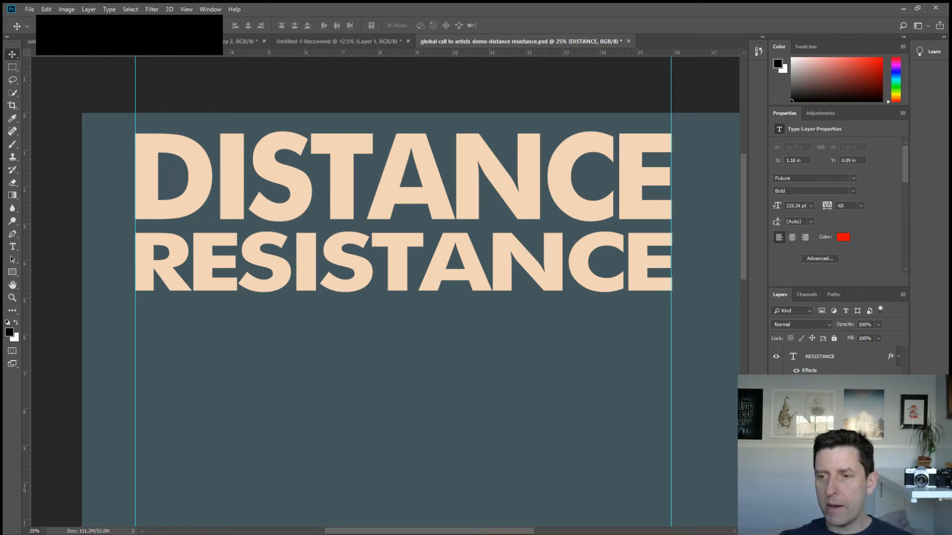
click(838, 357)
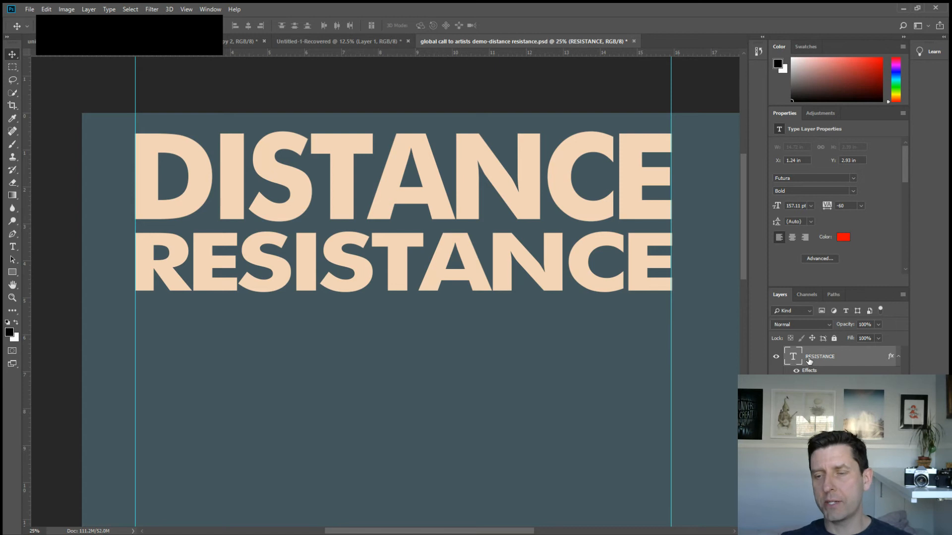
click(13, 246)
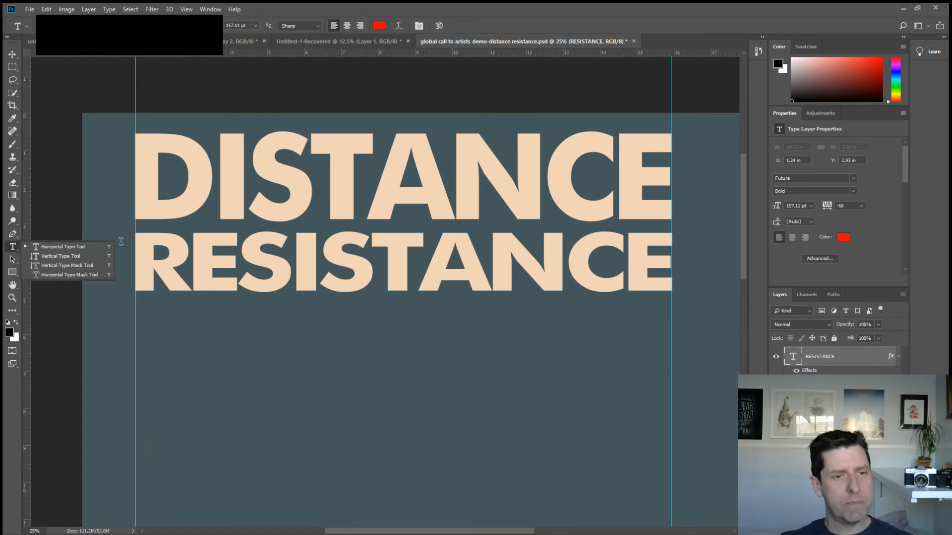
drag(138, 253, 680, 254)
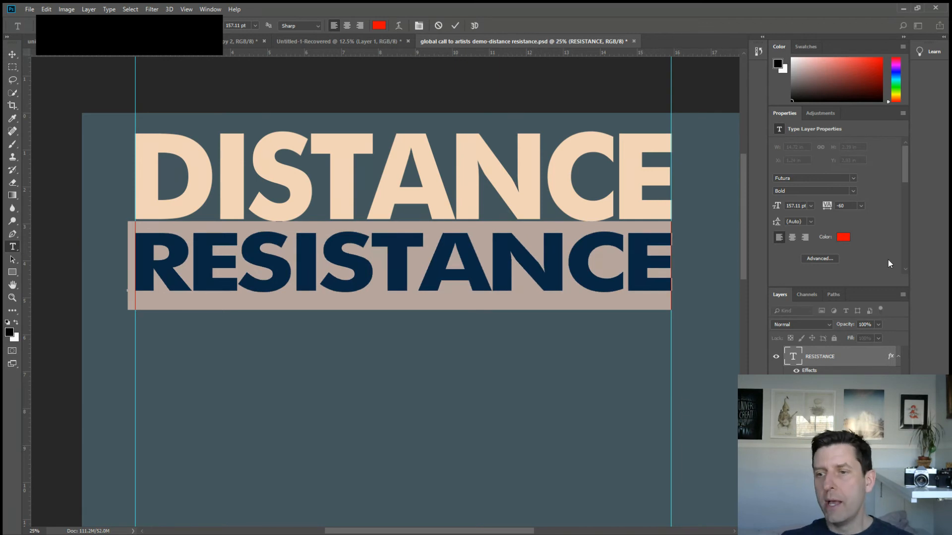
click(13, 54)
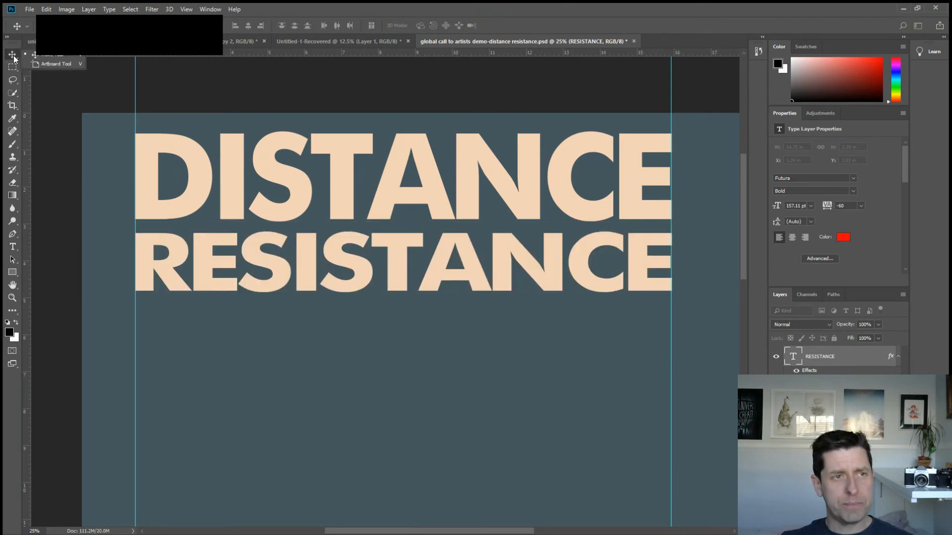
double_click(792, 358)
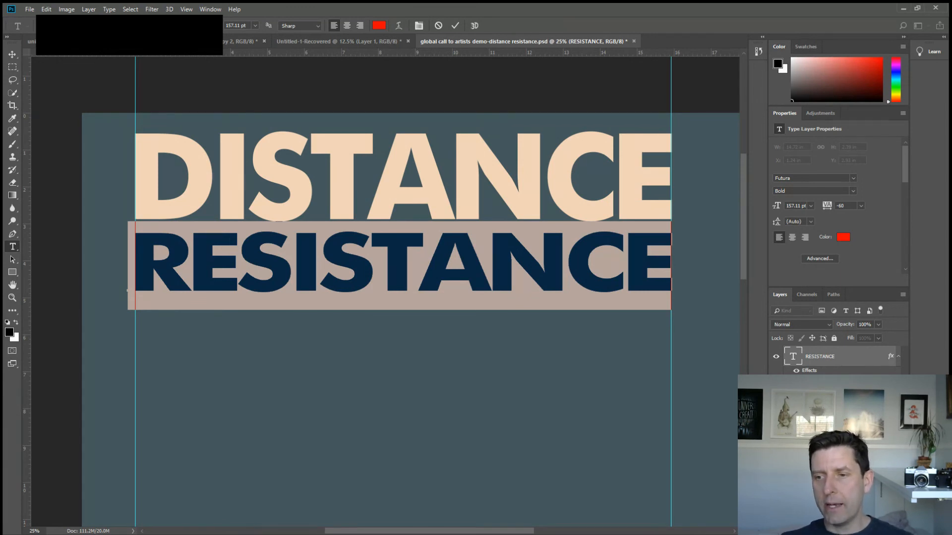
- Change the Color Overlay of the RESISTANCE layer to a bright orange-red, about #f82c0b, at 100% opacity
double_click(823, 379)
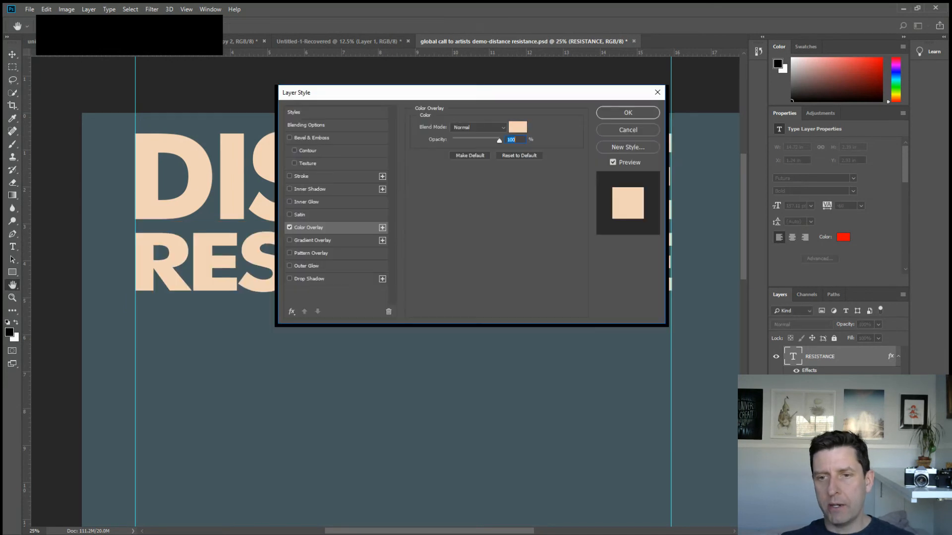
drag(539, 93, 829, 95)
click(807, 131)
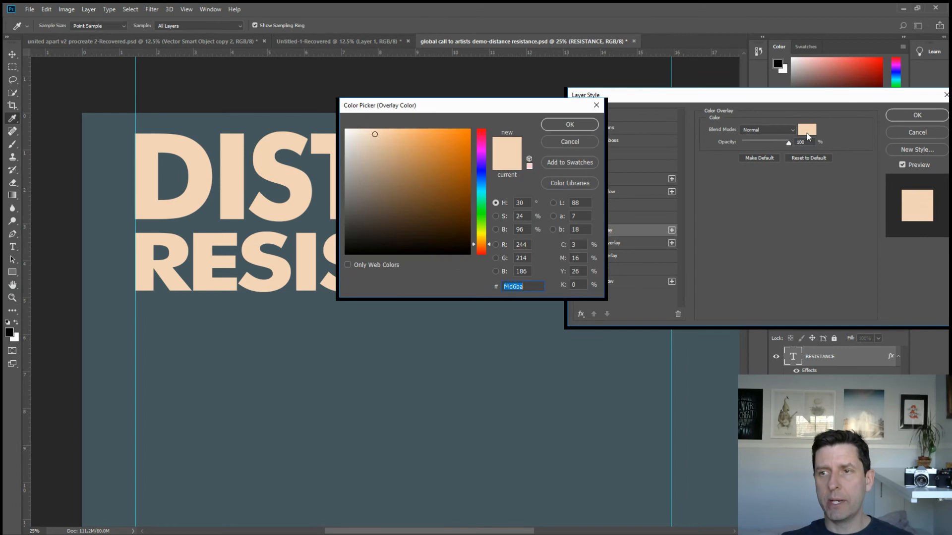
drag(482, 247, 483, 253)
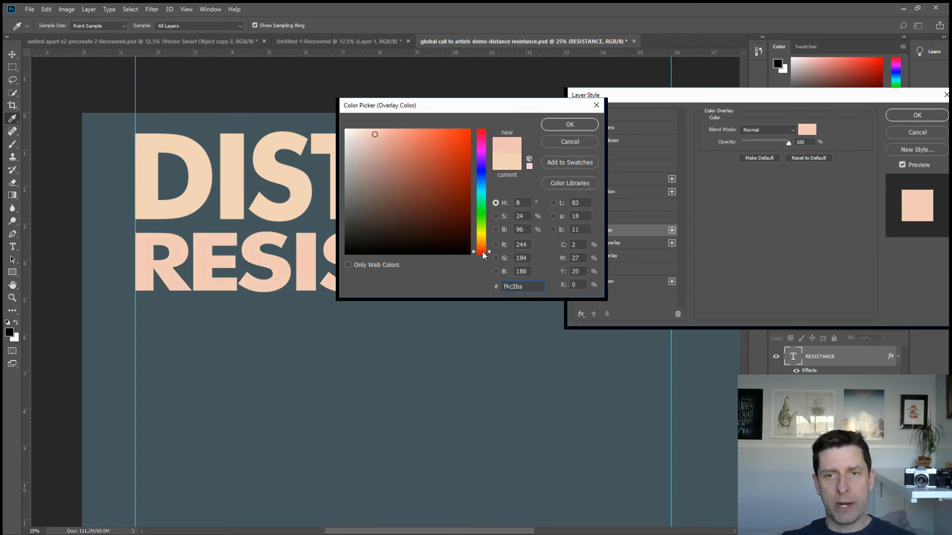
click(458, 132)
drag(458, 132, 465, 133)
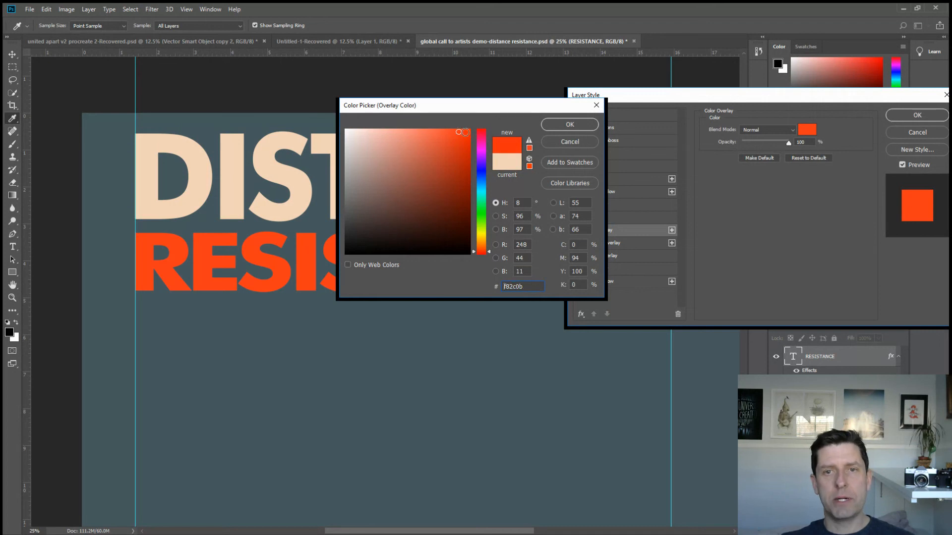
click(584, 124)
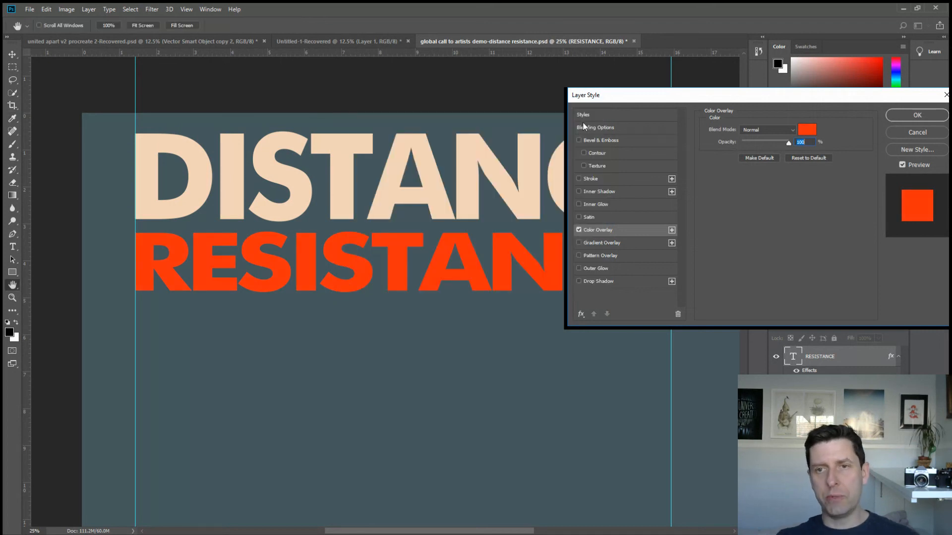
click(923, 117)
- Clear all guides from the poster
key(ctrl+minus)
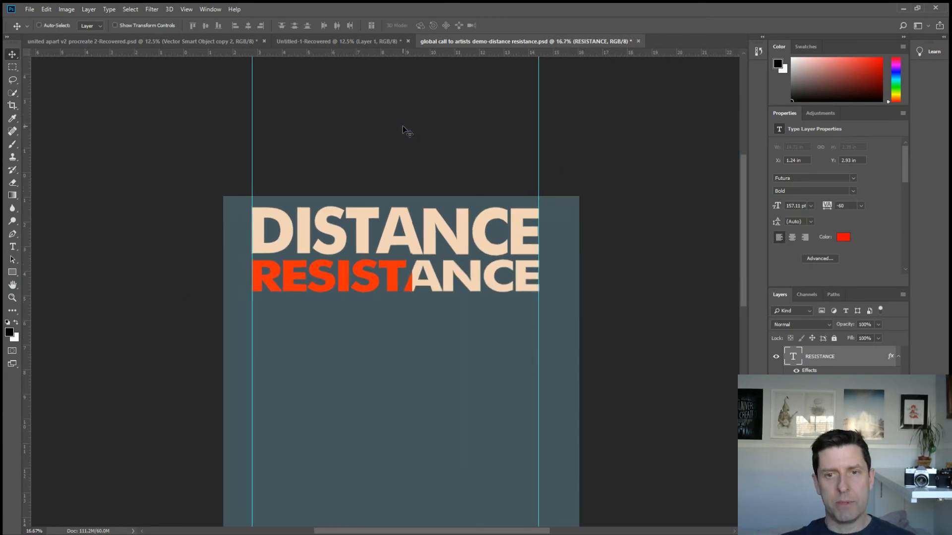
key(ctrl+minus)
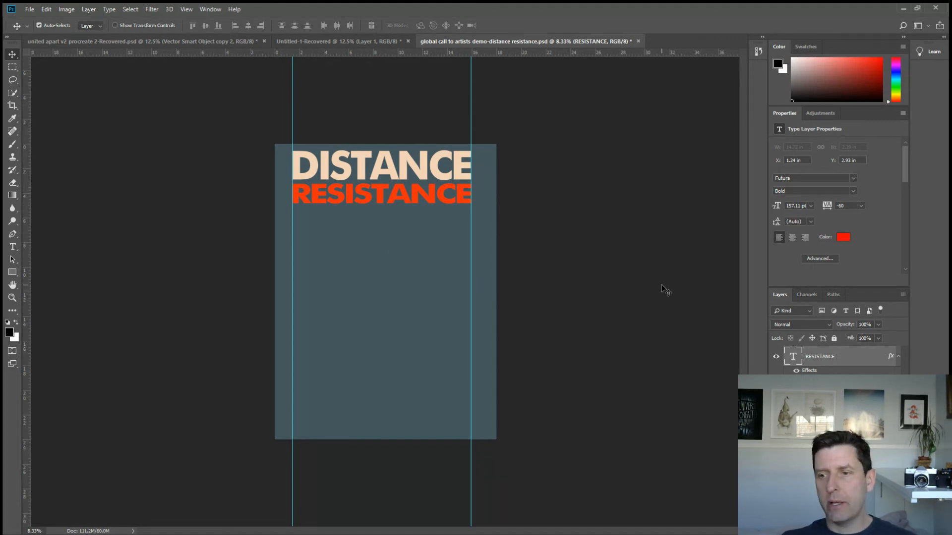
click(165, 9)
mouse_move(186, 9)
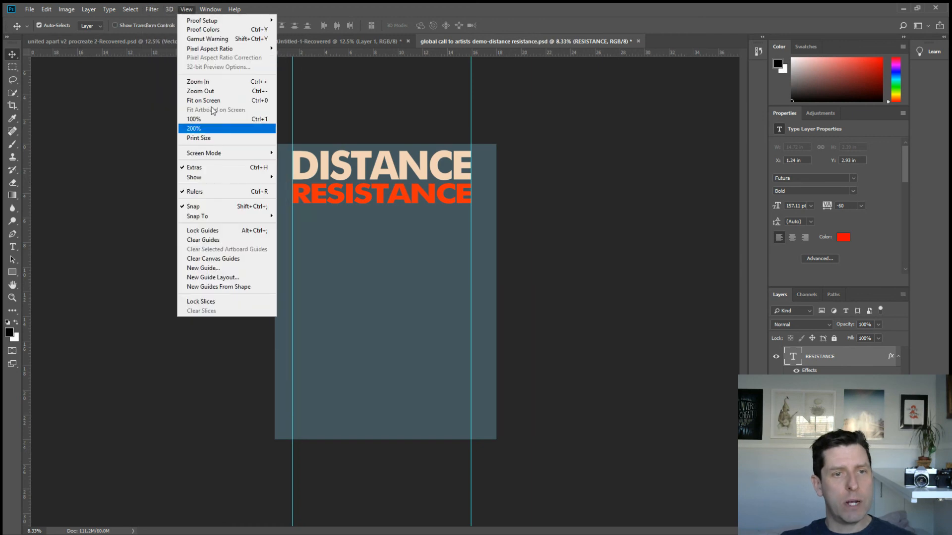
click(215, 241)
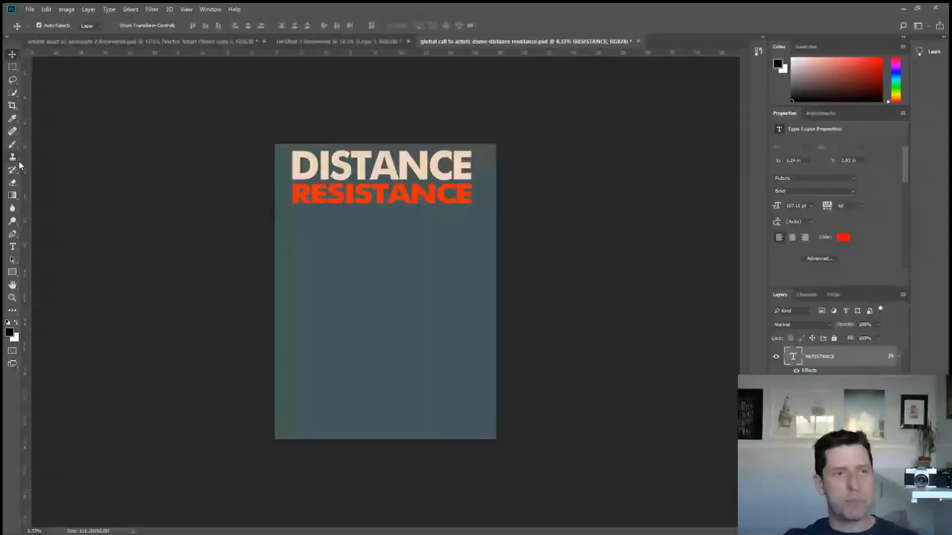
- Try a vertical guide at the lettering's left edge, undo its adjustment, and remove it by returning it to the ruler
drag(28, 165, 290, 226)
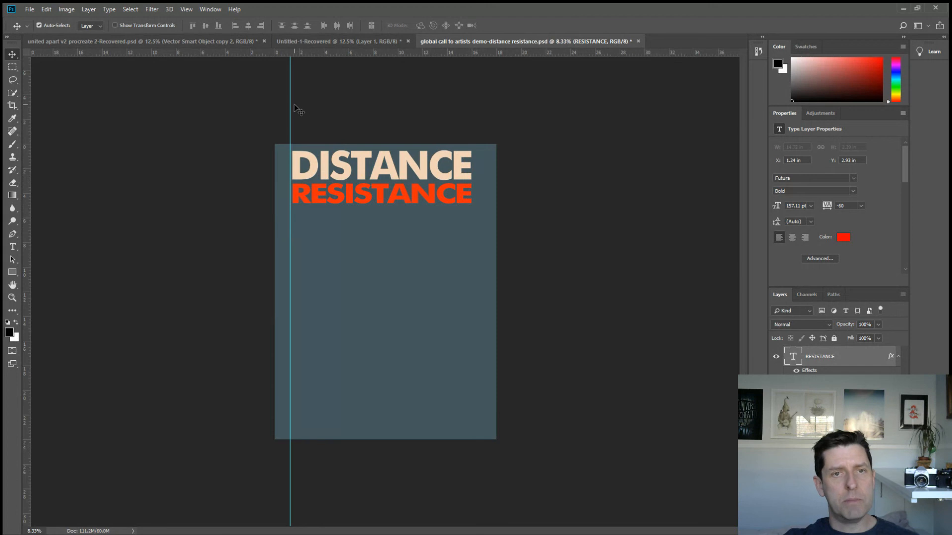
drag(291, 102, 294, 105)
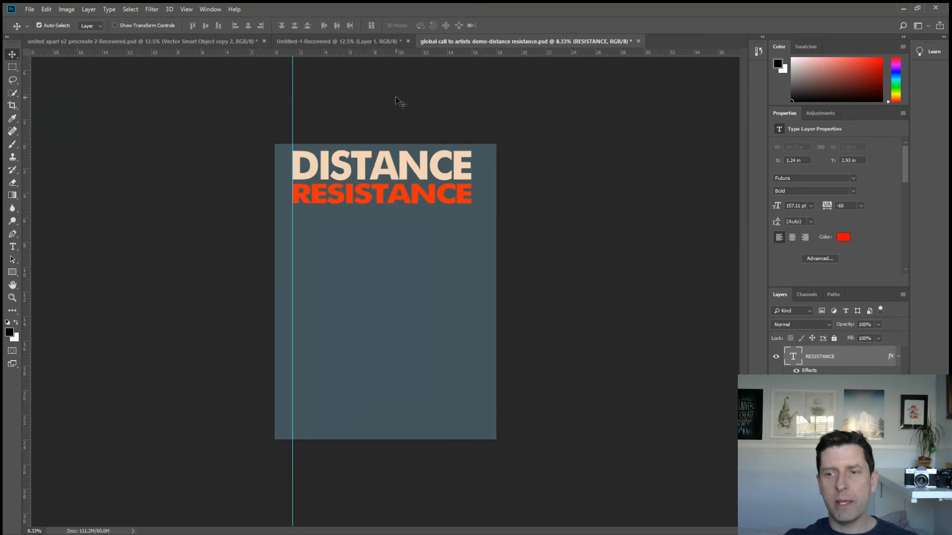
key(ctrl+z)
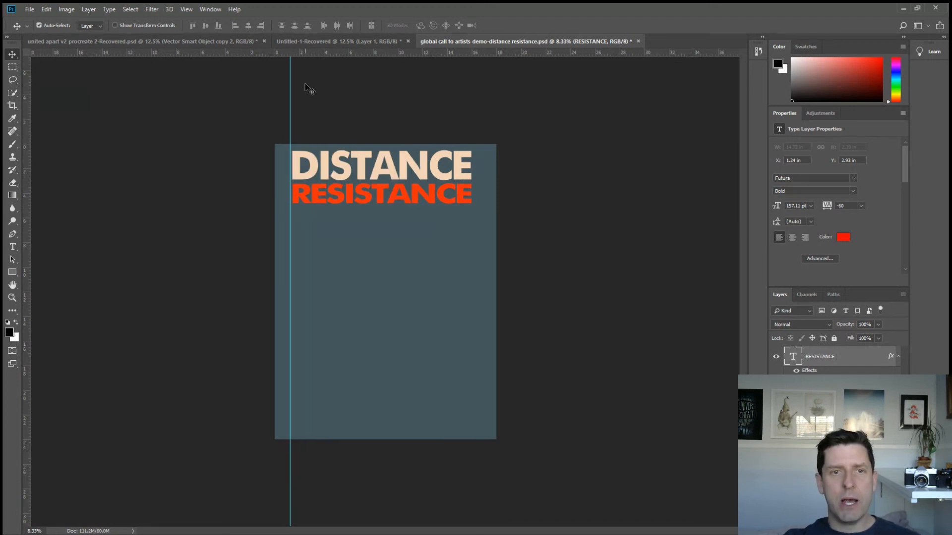
drag(289, 82, 28, 82)
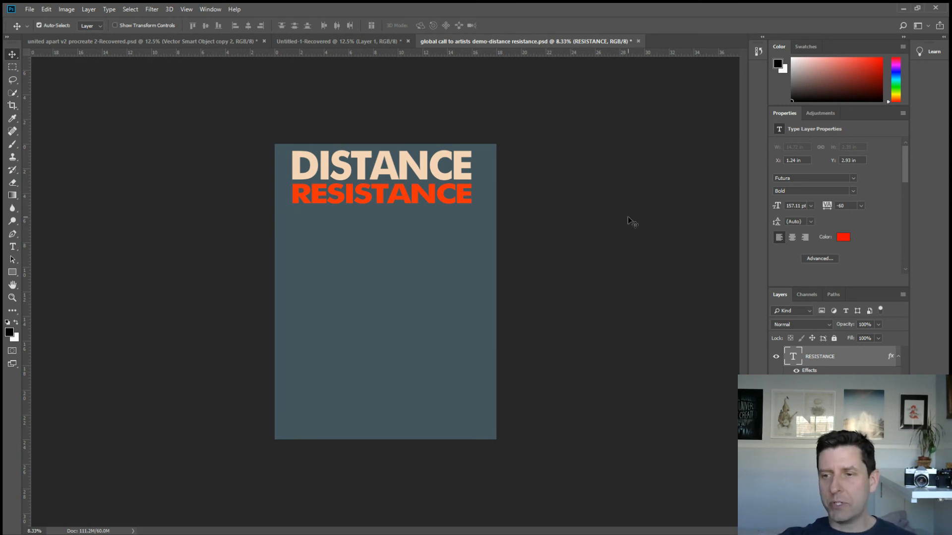
- Save the poster document under its existing name
click(29, 10)
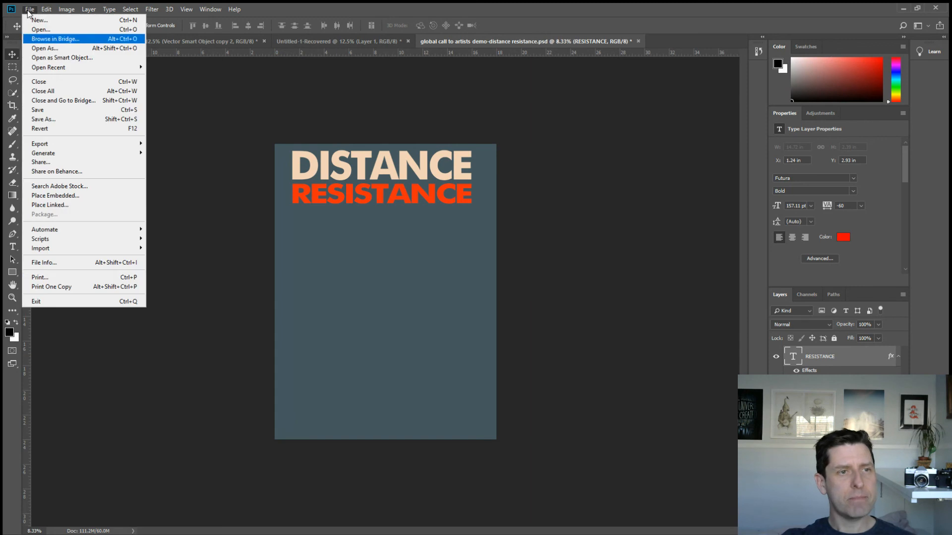
click(42, 110)
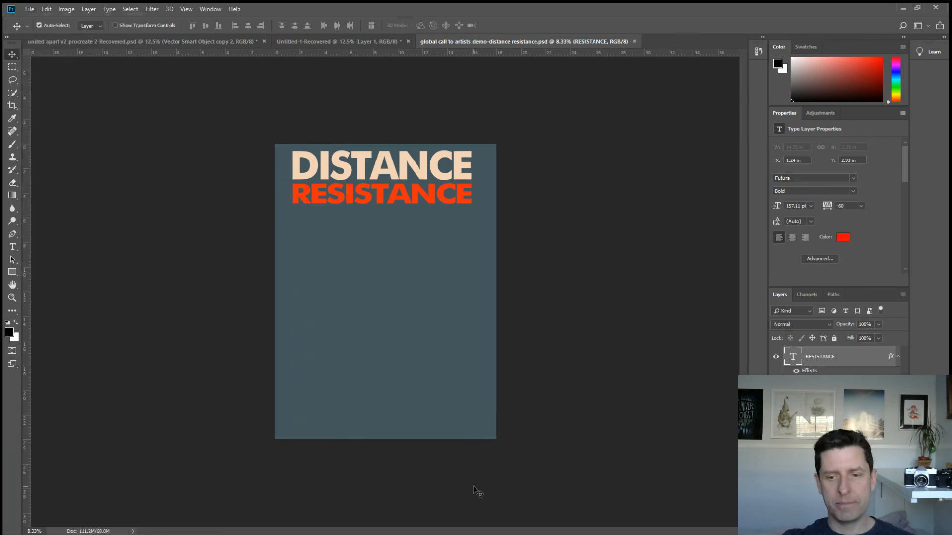